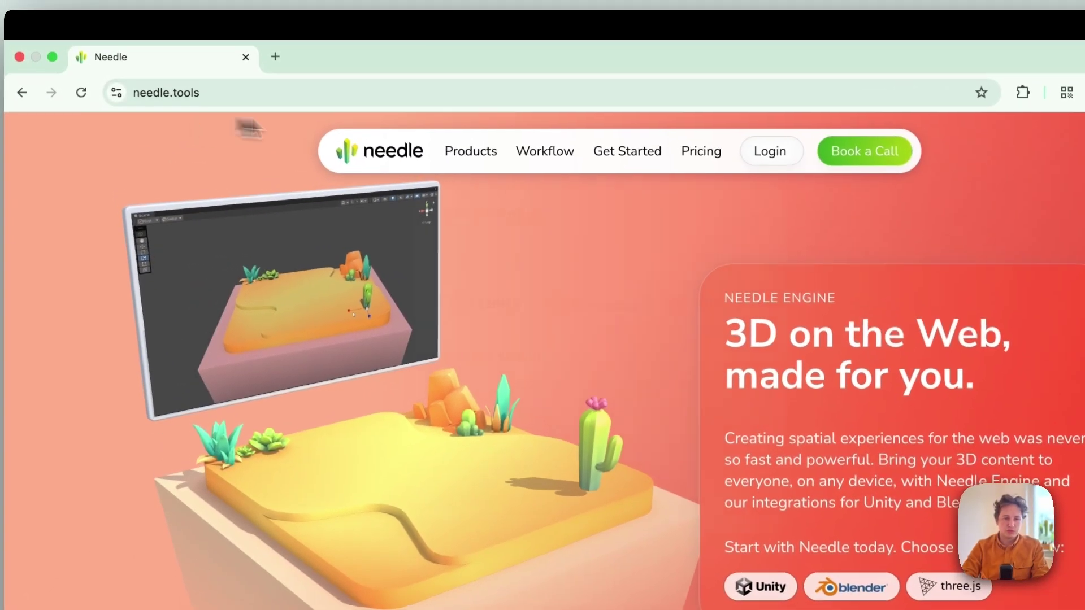
Open the Needle Engine for Unity documentation page and download the Unity integration package.
{"action": "mouse_move", "coordinate": [497, 160]}
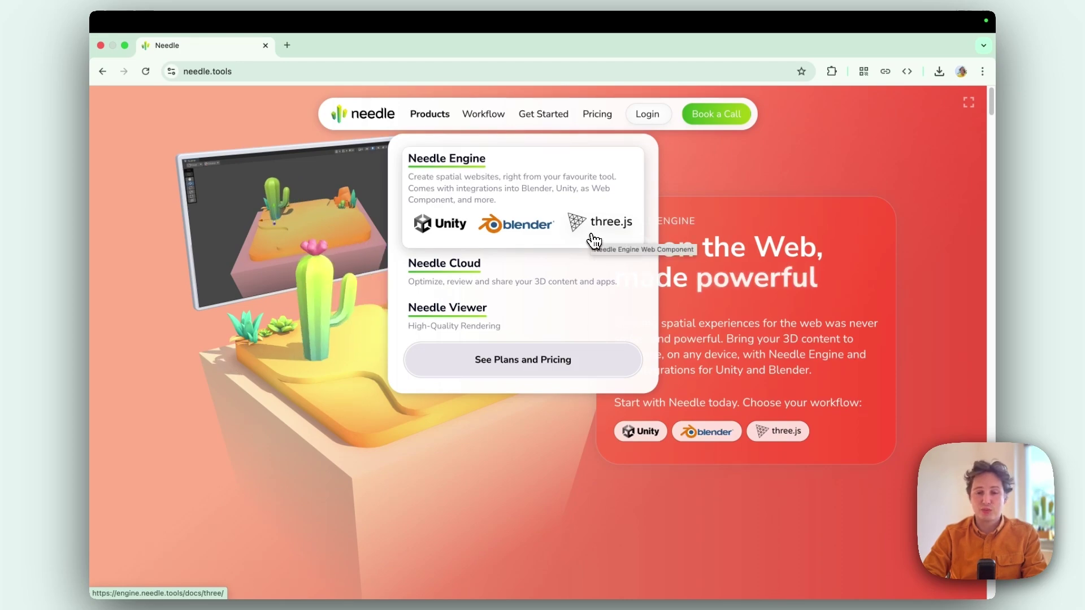
{"action": "left_click", "coordinate": [442, 224]}
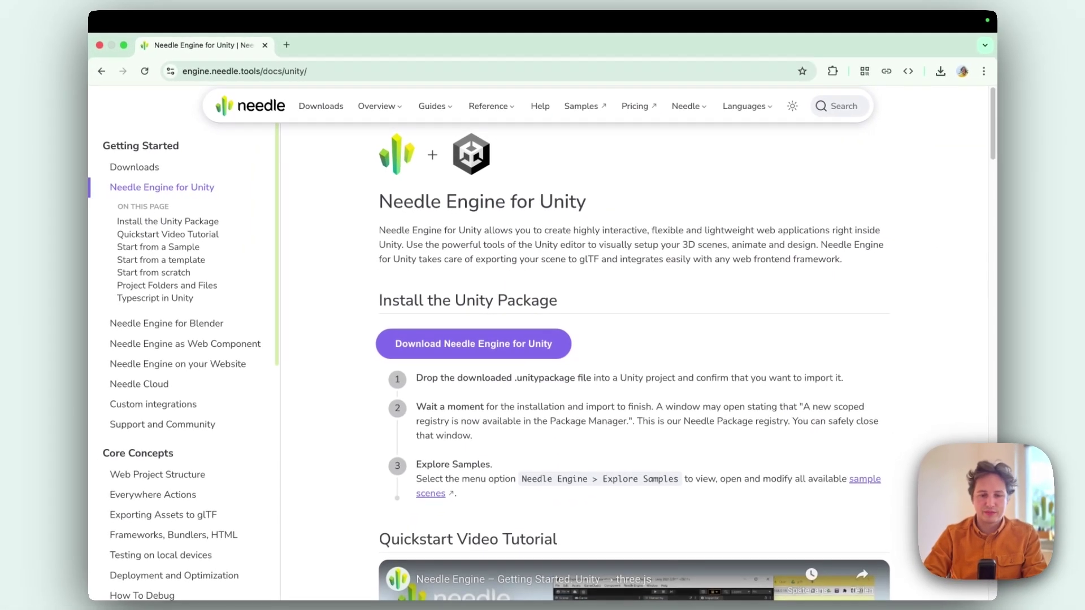
{"action": "left_click", "coordinate": [460, 345]}
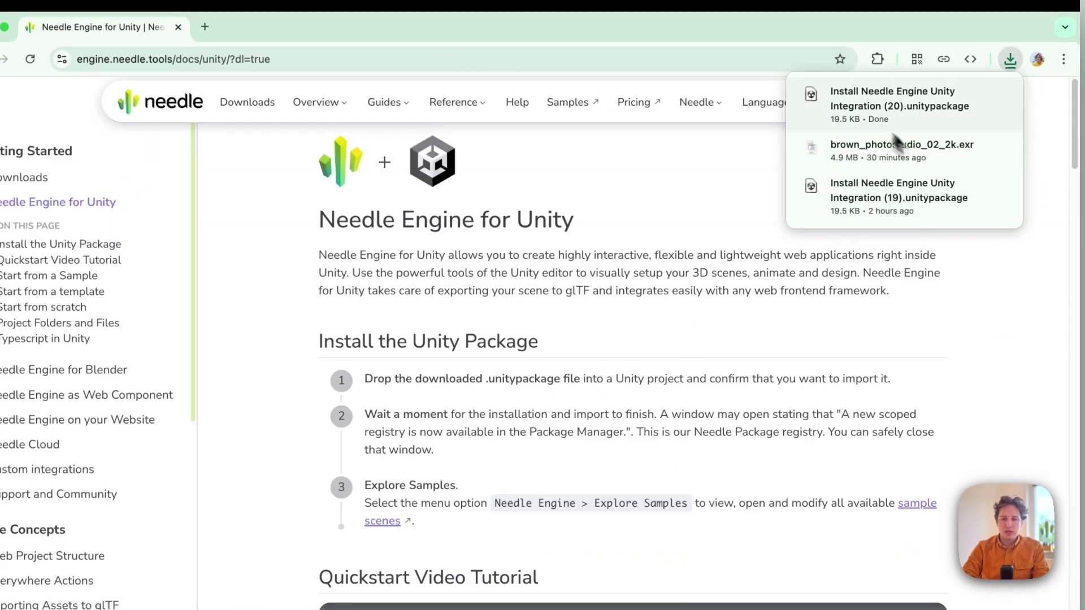
Switch to Unity, import all files of the downloaded Needle Engine Unity Integration package, and expand the project's Packages folder.
{"action": "key", "text": "super+Tab"}
{"action": "left_click_drag", "start_coordinate": [863, 116], "coordinate": [766, 383]}
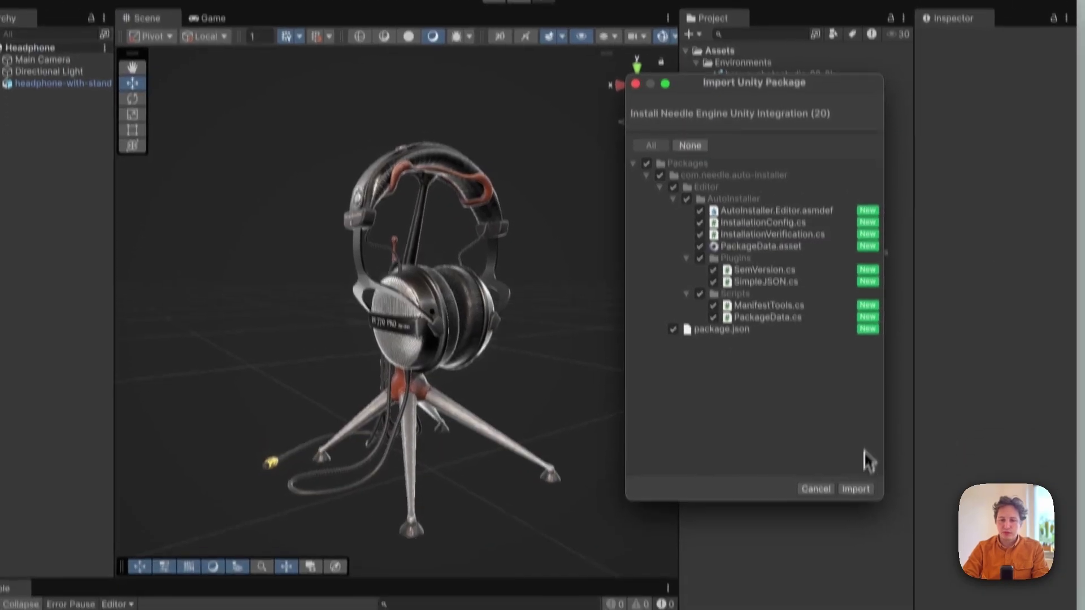
{"action": "left_click", "coordinate": [856, 489]}
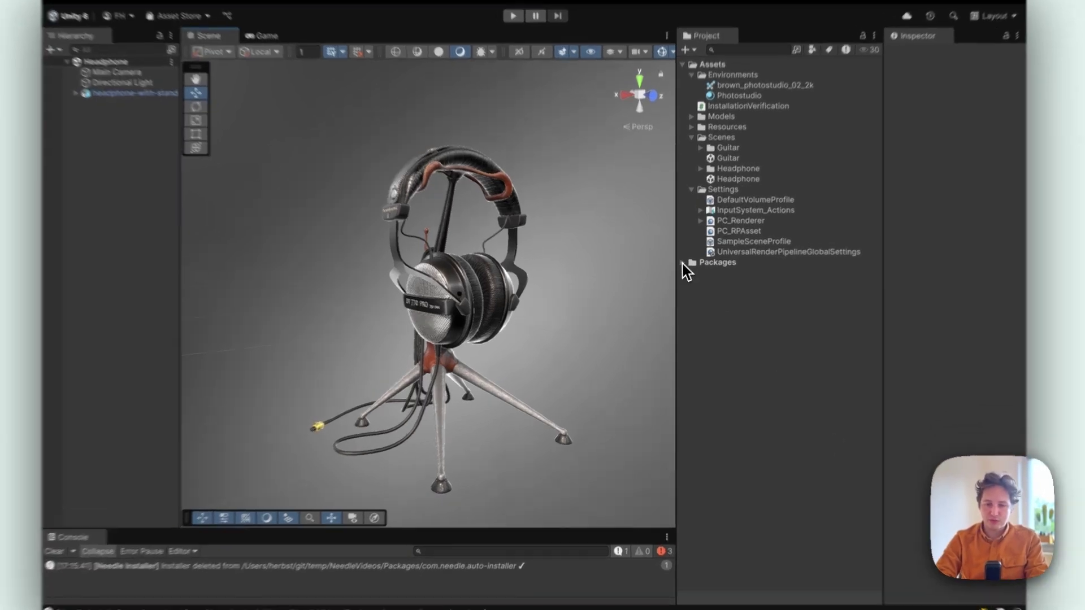
{"action": "left_click", "coordinate": [679, 271]}
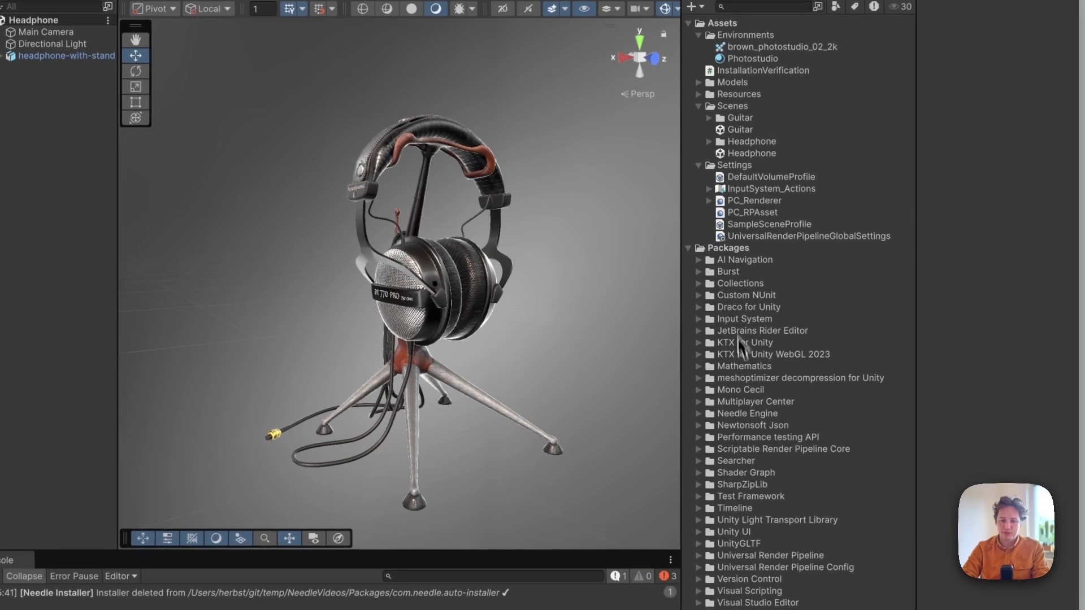
{"action": "left_click", "coordinate": [766, 401]}
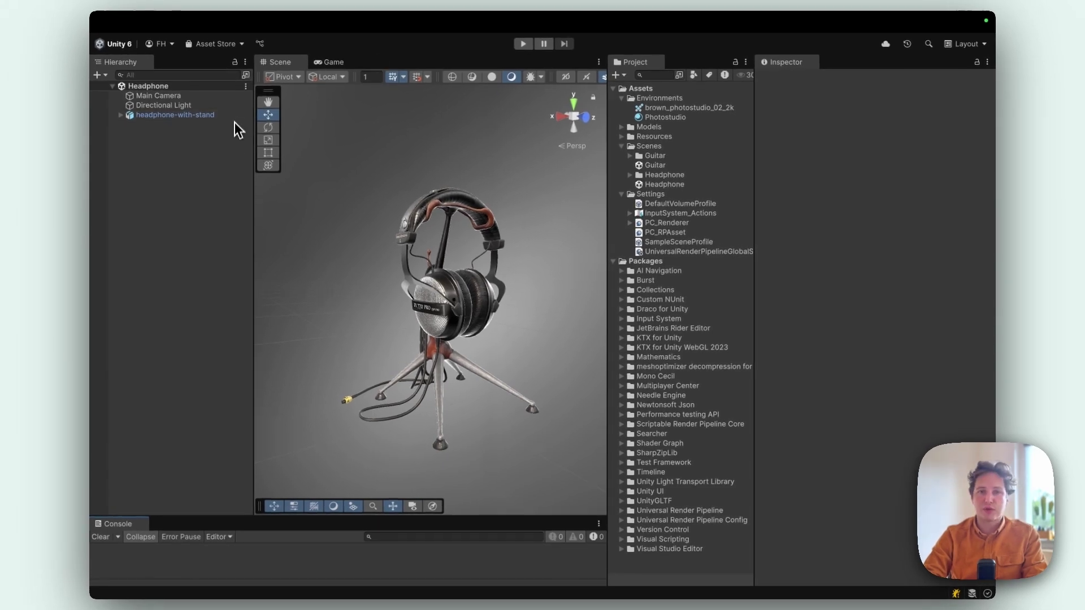
Add the Needle Engine Exporter to the Headphone scene.
{"action": "mouse_move", "coordinate": [396, 52]}
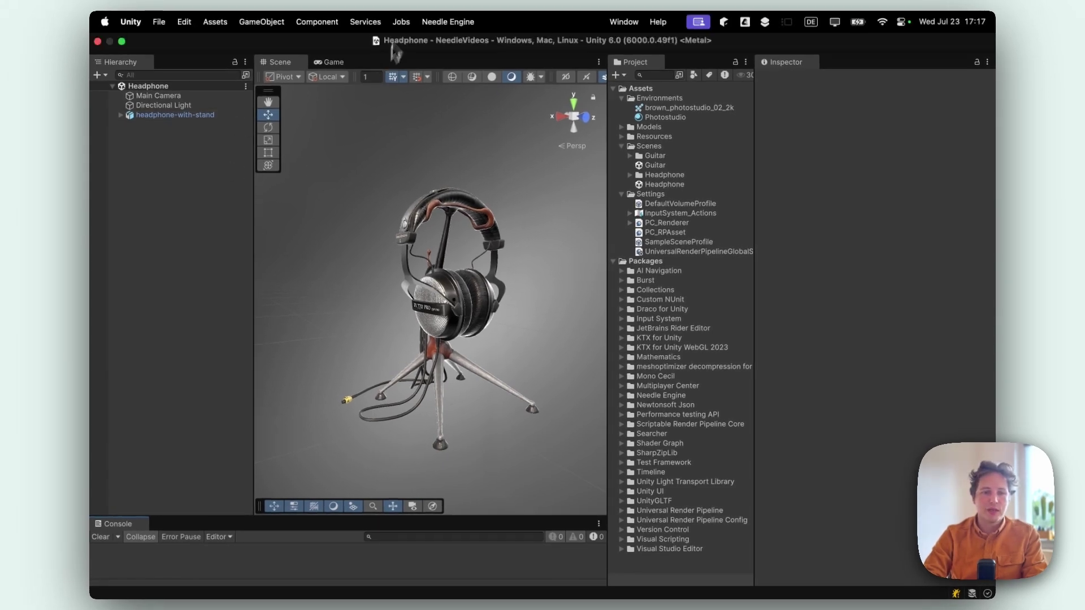
{"action": "left_click", "coordinate": [441, 23]}
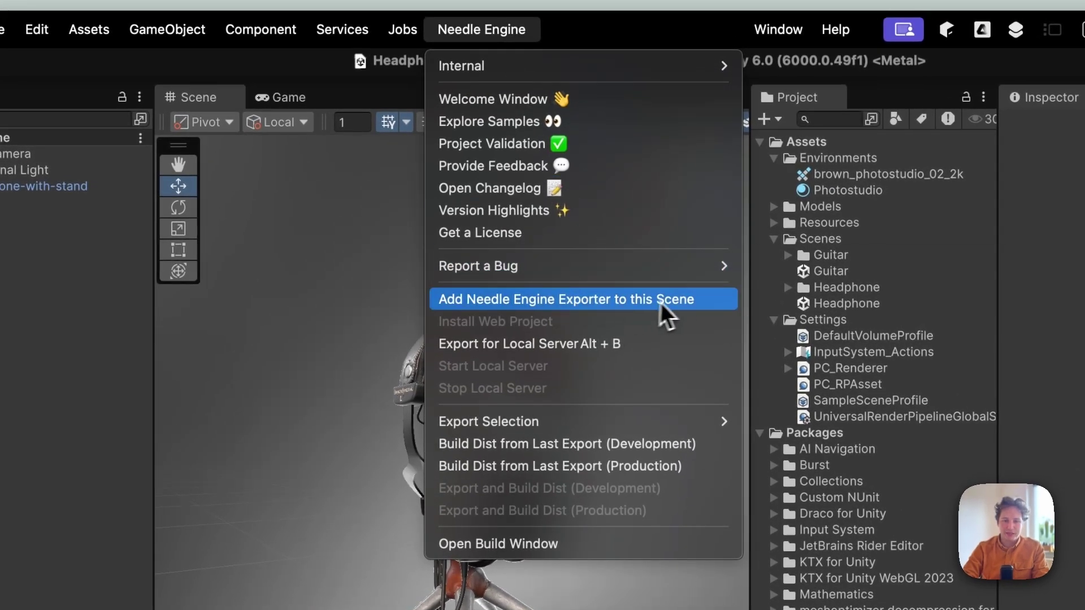
{"action": "left_click", "coordinate": [702, 299]}
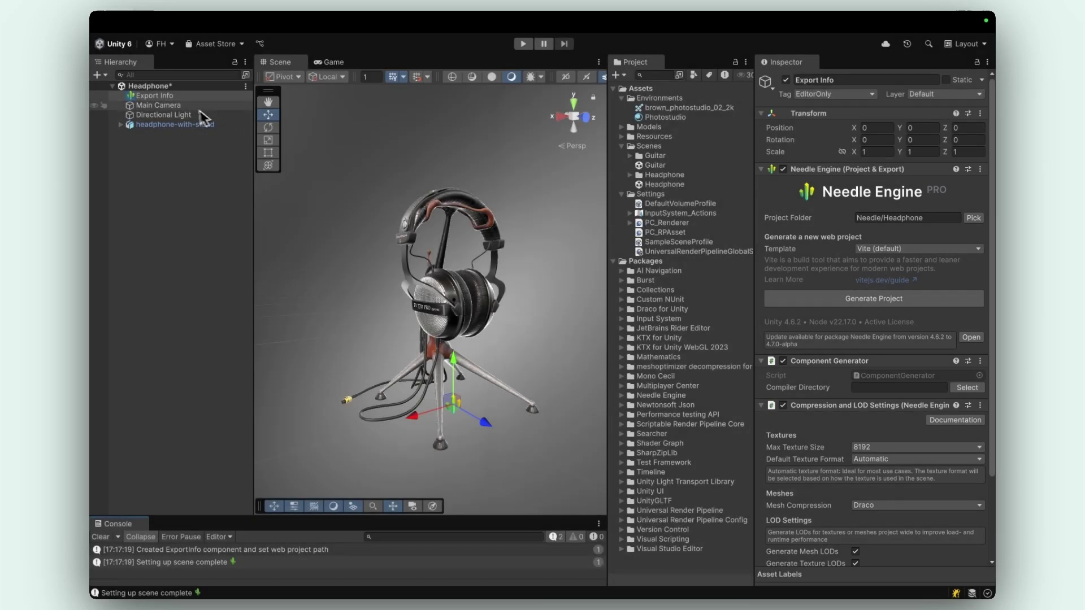
Examine the Main Camera's components, including its projection and rendering settings and Orbit Controls.
{"action": "left_click", "coordinate": [164, 105]}
{"action": "scroll", "coordinate": [813, 362], "scroll_direction": "down", "scroll_amount": 10}
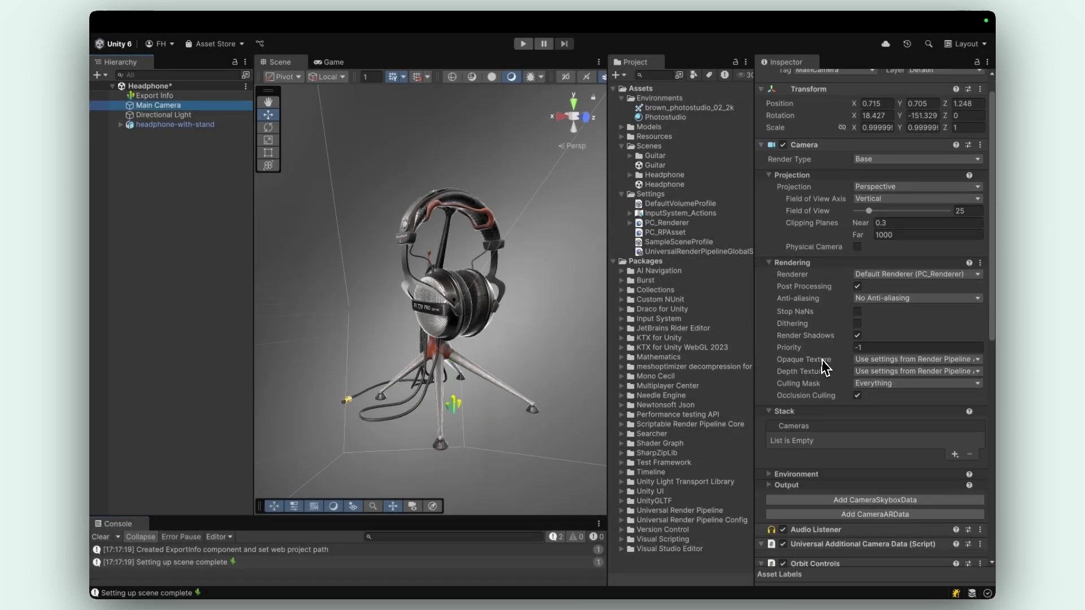
{"action": "scroll", "coordinate": [826, 379], "scroll_direction": "down", "scroll_amount": 1}
{"action": "mouse_move", "coordinate": [821, 311]}
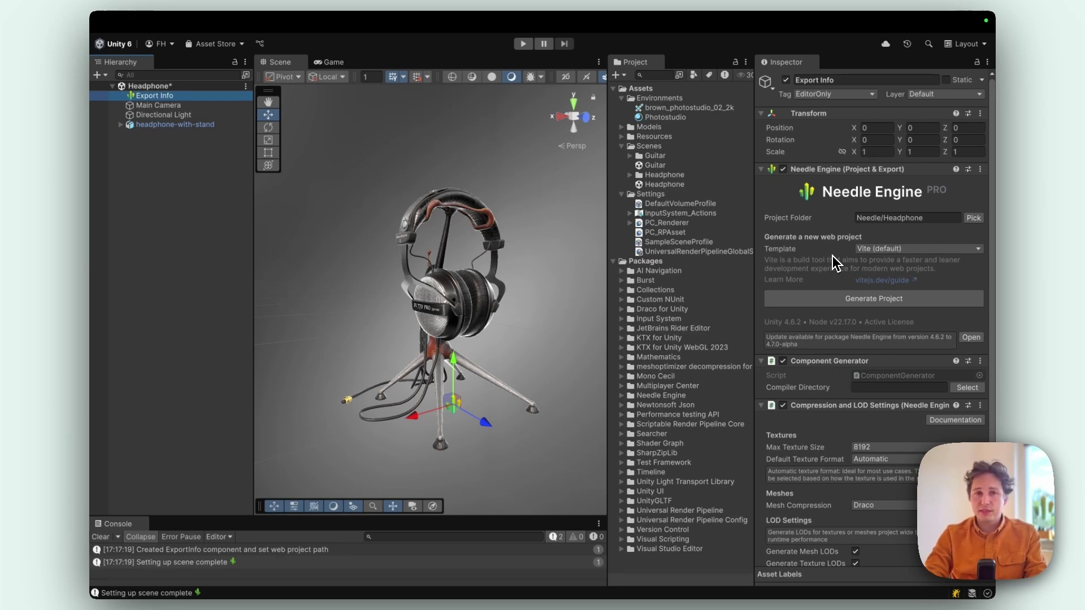
Generate the web project in Needle/Headphone from the Vite (default) template.
{"action": "left_click", "coordinate": [861, 249]}
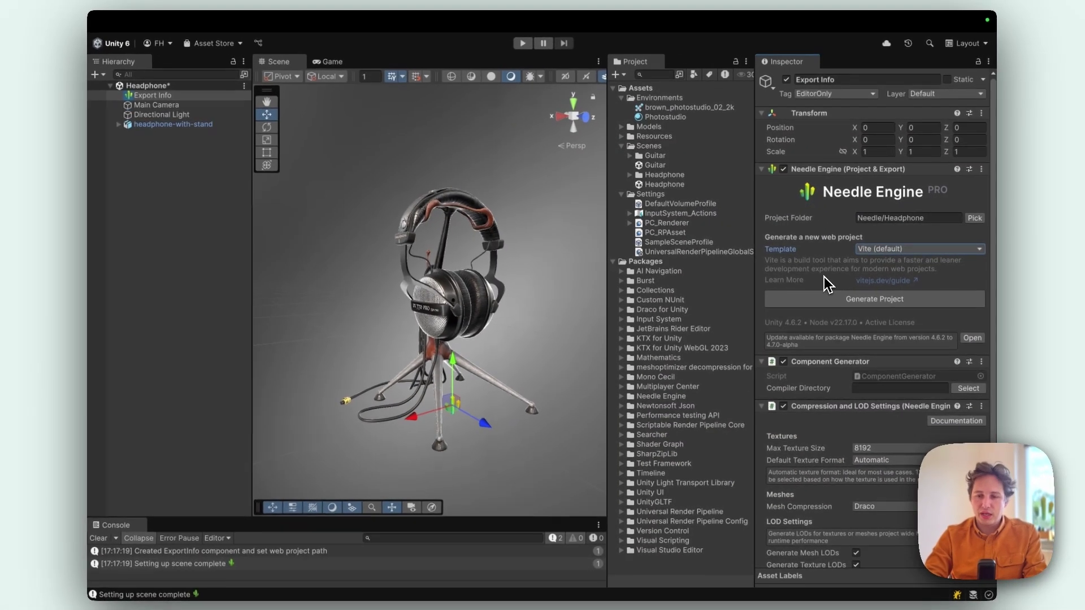
{"action": "left_click", "coordinate": [922, 298]}
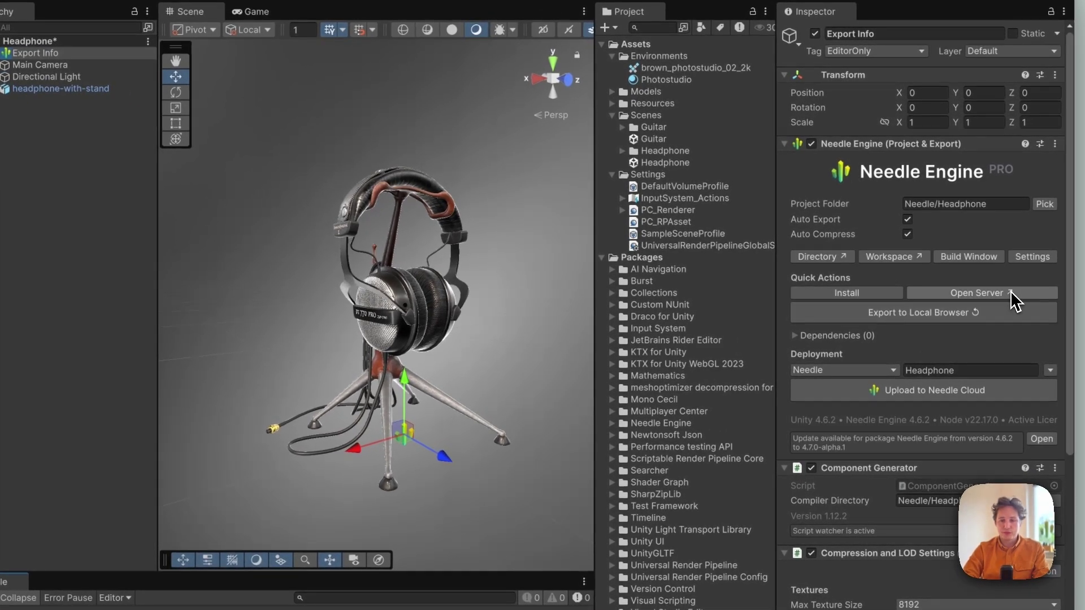
Open the local server in the browser, proceed past the certificate warning, and inspect the headphone scene's web preview.
{"action": "left_click", "coordinate": [1007, 292]}
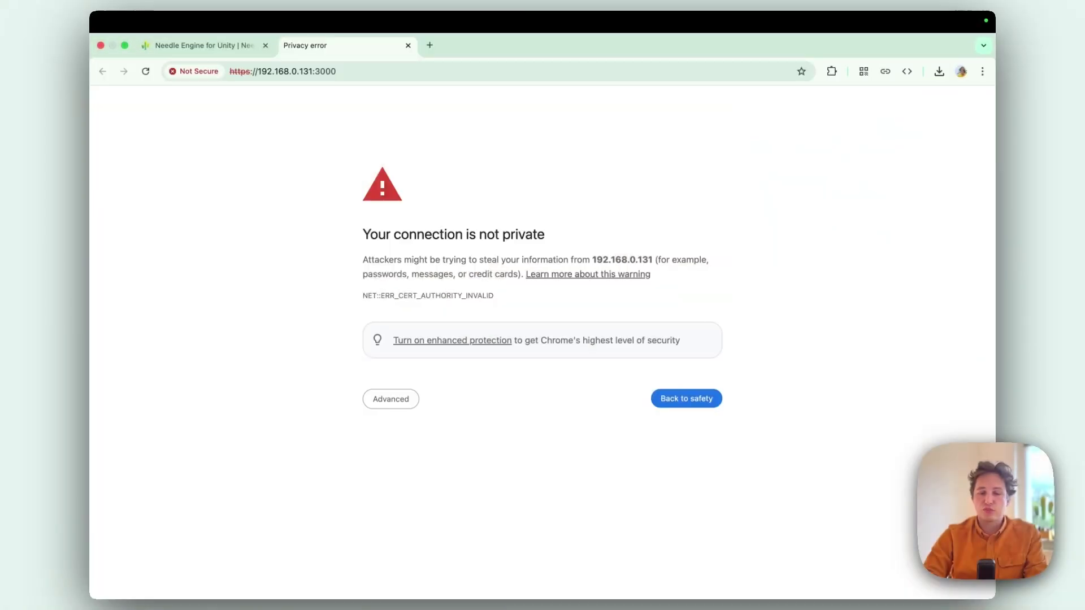
{"action": "left_click", "coordinate": [391, 400]}
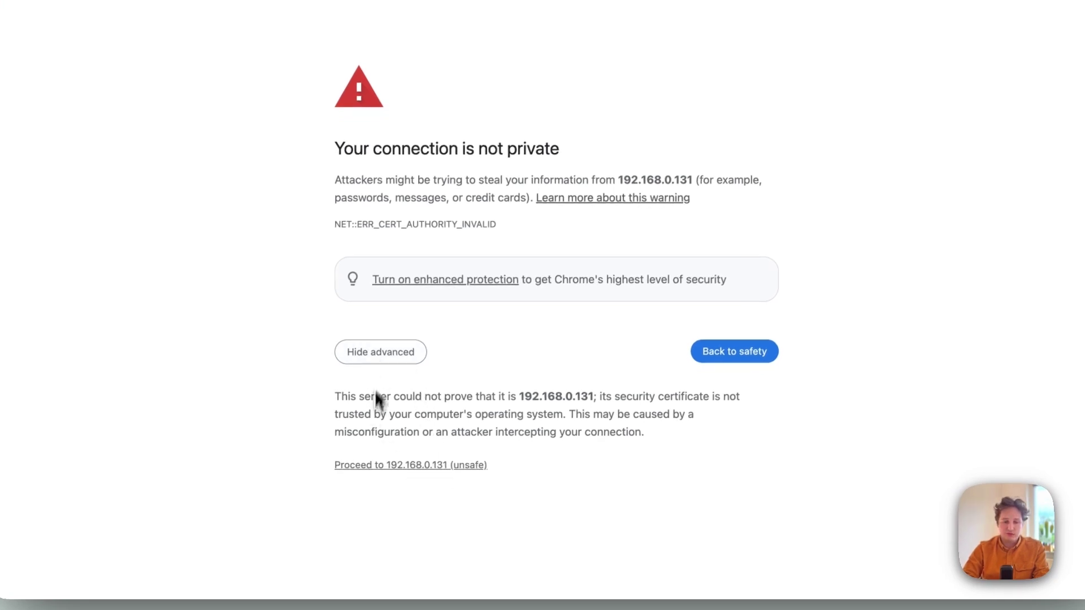
{"action": "left_click", "coordinate": [388, 466]}
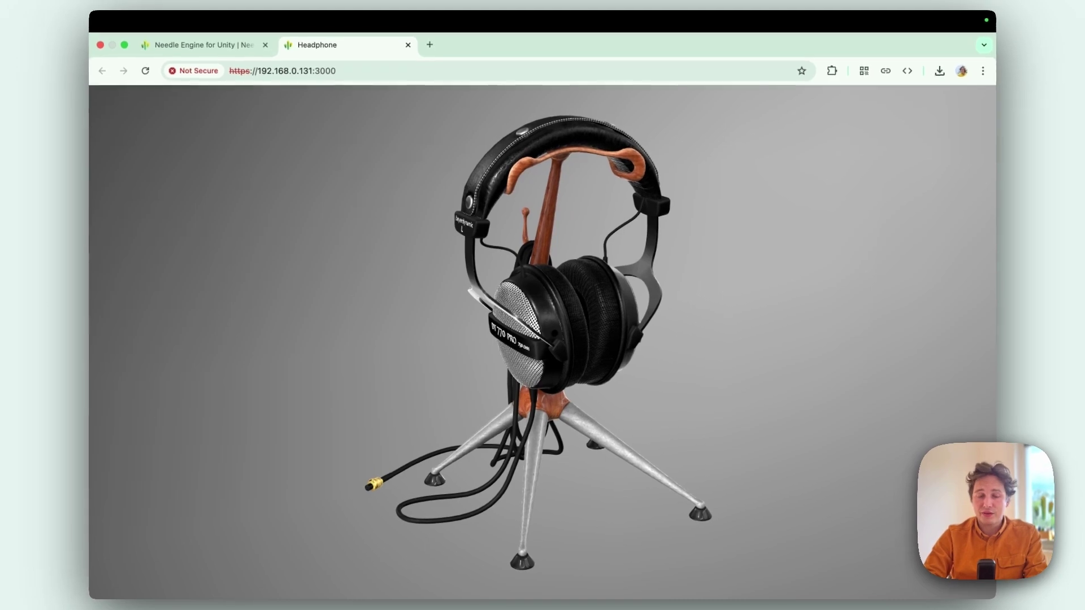
{"action": "left_click_drag", "start_coordinate": [629, 403], "coordinate": [651, 373]}
Switch to Unity, duplicate the headphone stand's imported material as a separate asset, and assign the copy to the stand mesh.
{"action": "key", "text": "super+Tab"}
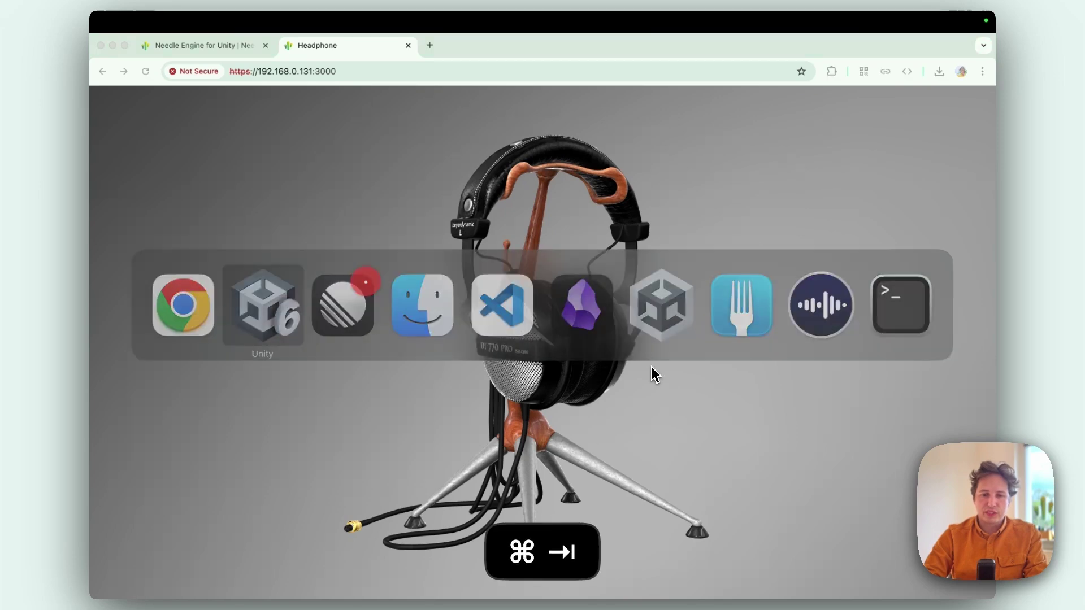
{"action": "mouse_move", "coordinate": [524, 377]}
{"action": "left_mouse_down"}
{"action": "mouse_move", "coordinate": [327, 375]}
{"action": "mouse_move", "coordinate": [416, 412]}
{"action": "mouse_move", "coordinate": [514, 375]}
{"action": "left_mouse_up"}
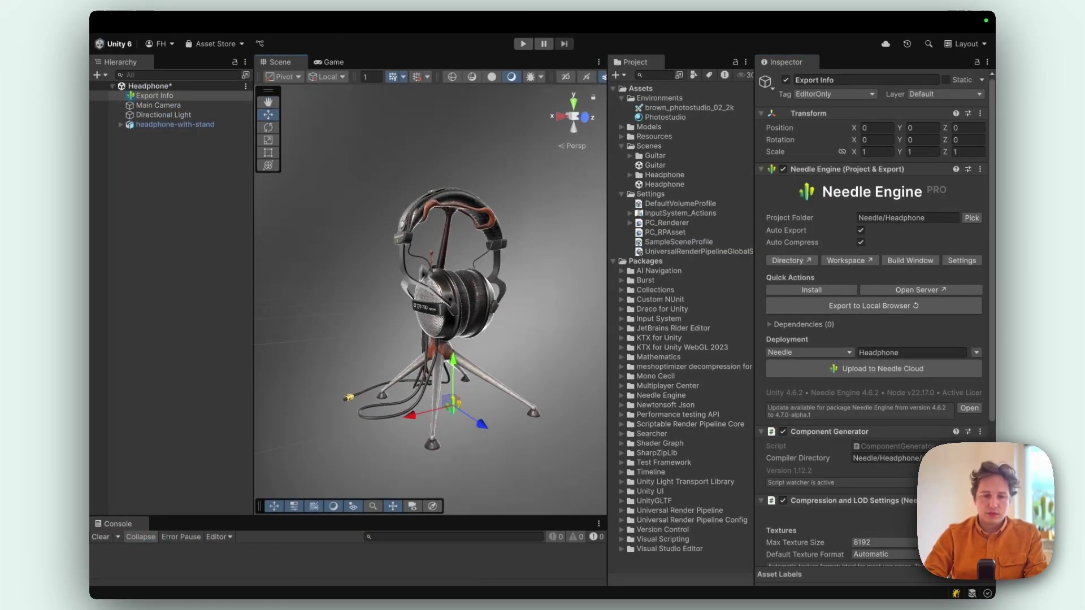
{"action": "left_click", "coordinate": [429, 209]}
{"action": "left_click", "coordinate": [430, 209]}
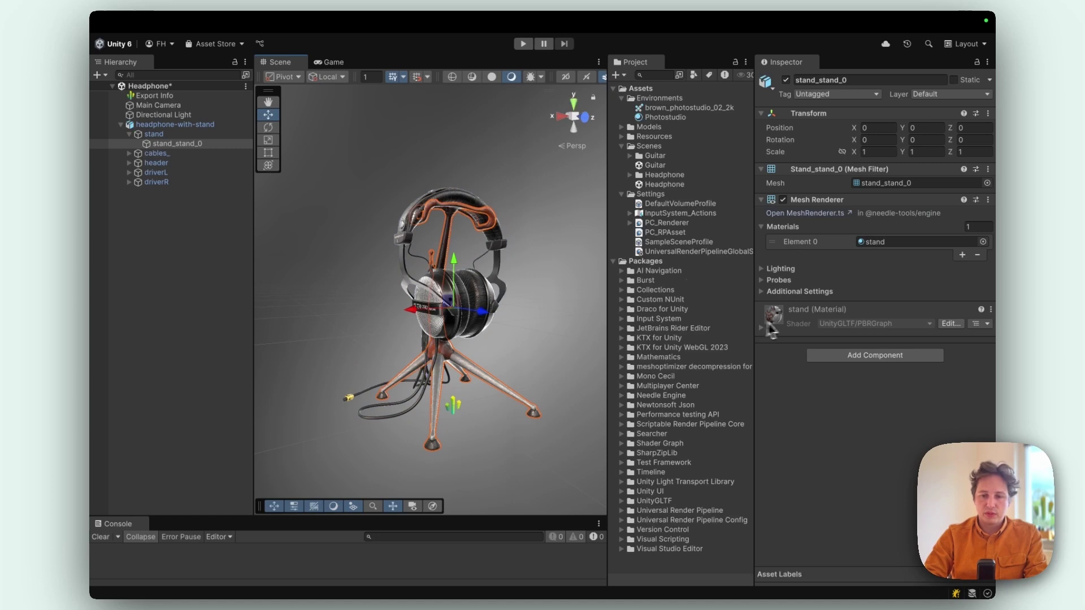
{"action": "left_click", "coordinate": [904, 243]}
{"action": "left_click", "coordinate": [672, 270]}
{"action": "key", "text": "super+d"}
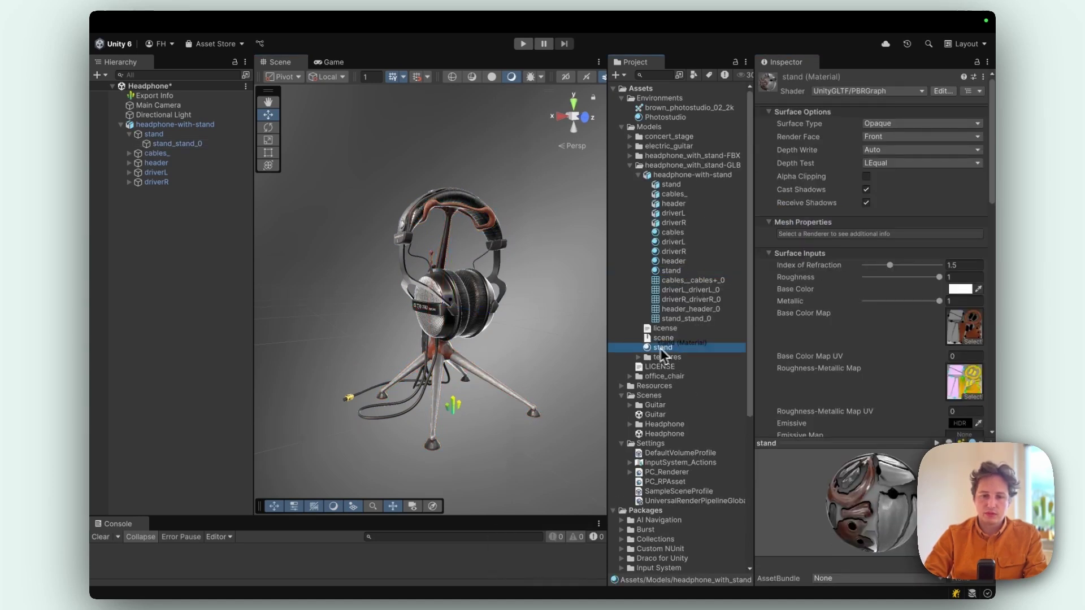
{"action": "left_click_drag", "start_coordinate": [487, 213], "coordinate": [487, 214]}
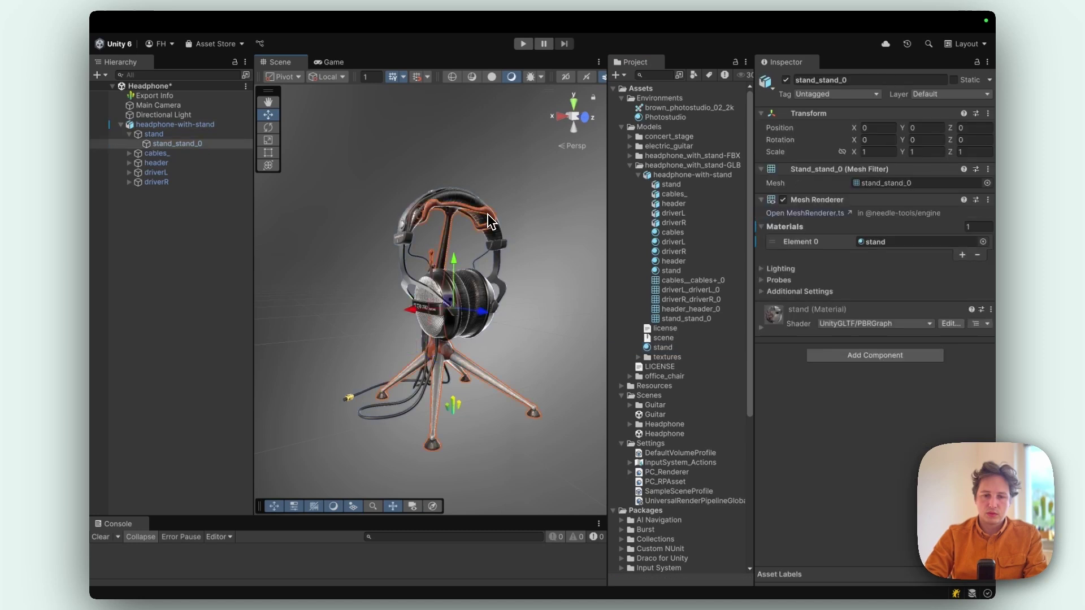
Set the stand material's base color to red, save the scene, and check the change in the browser preview.
{"action": "scroll", "coordinate": [797, 326], "scroll_direction": "down", "scroll_amount": 2}
{"action": "scroll", "coordinate": [796, 326], "scroll_direction": "down", "scroll_amount": 5}
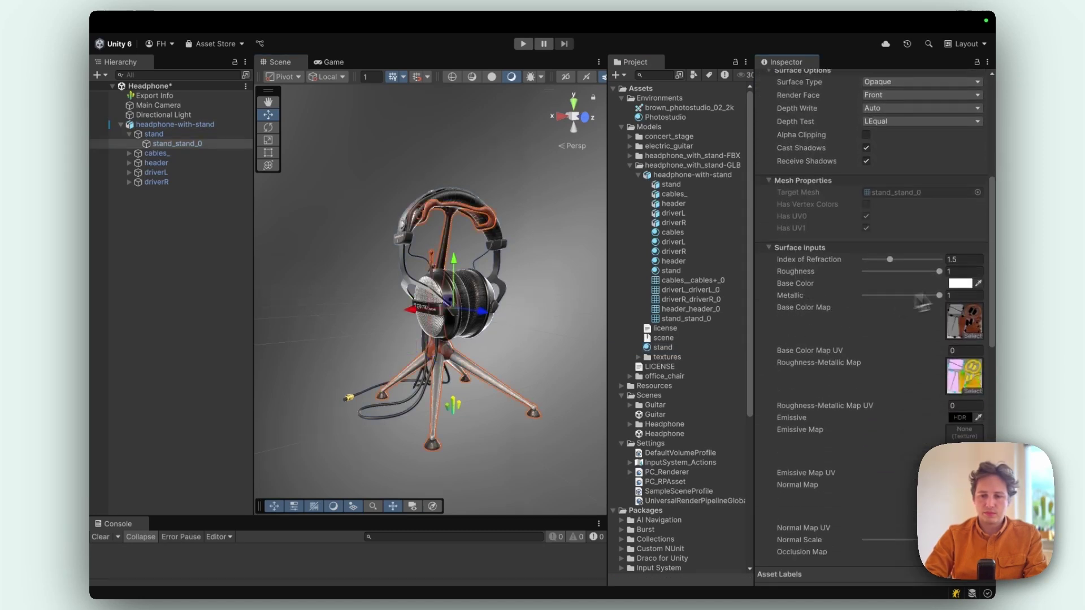
{"action": "left_click", "coordinate": [965, 284]}
{"action": "left_click_drag", "start_coordinate": [927, 379], "coordinate": [940, 352]}
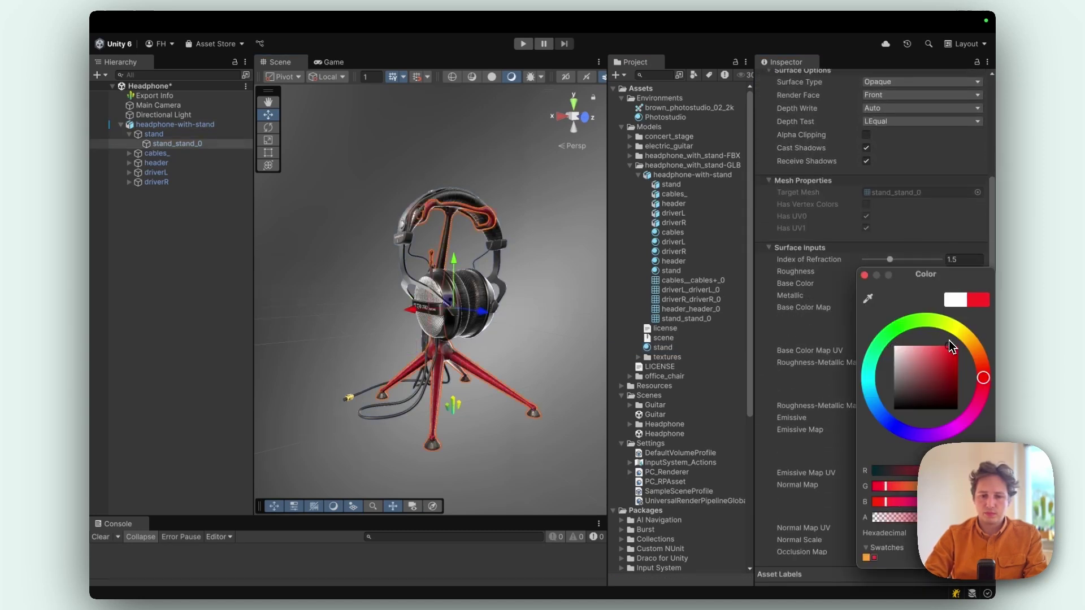
{"action": "key", "text": "super+s"}
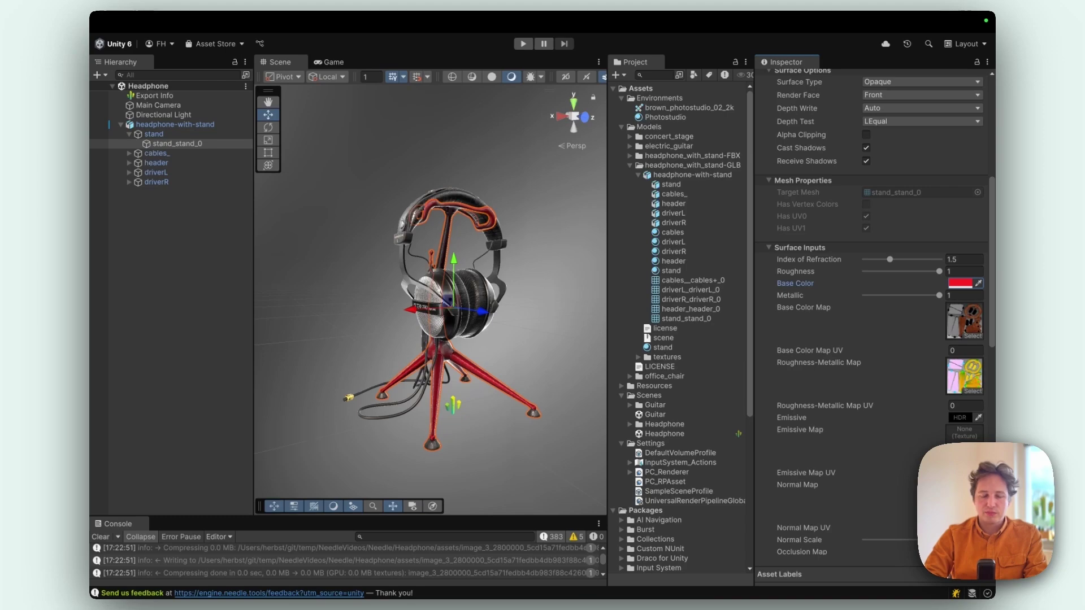
{"action": "key", "text": "super+Tab"}
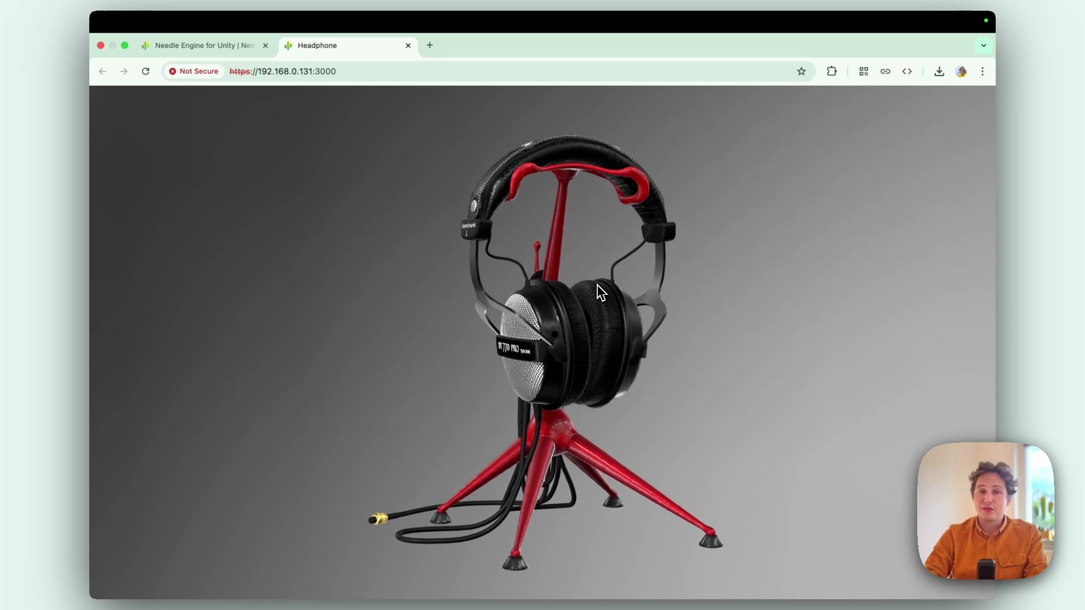
Set the stand material's base color back to white in Unity, save the scene, and return to the browser preview.
{"action": "key", "text": "super+Tab"}
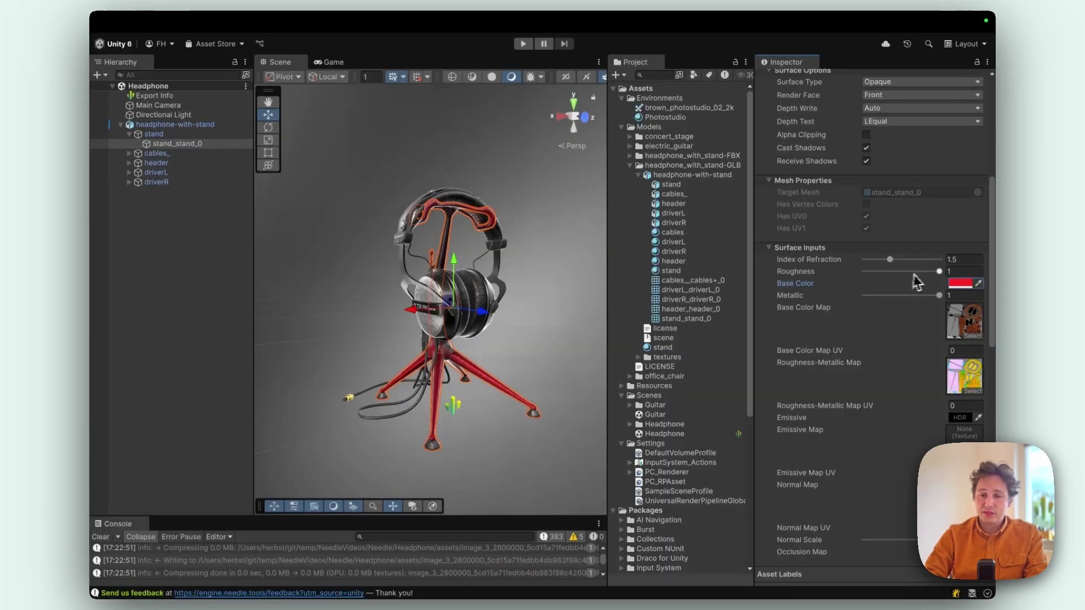
{"action": "left_click", "coordinate": [962, 284]}
{"action": "left_click_drag", "start_coordinate": [908, 345], "coordinate": [894, 343]}
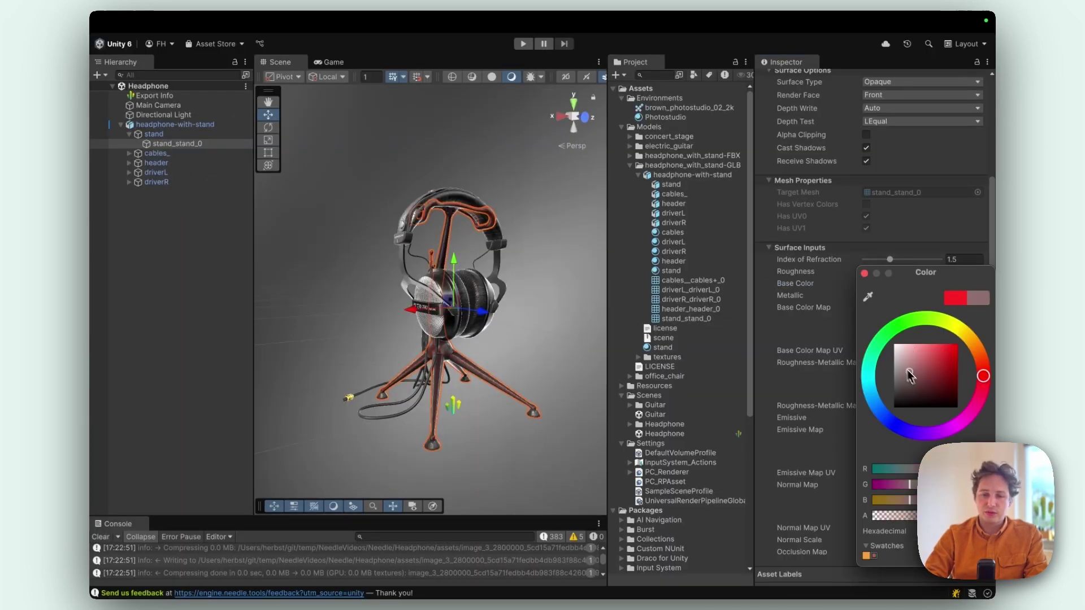
{"action": "left_click", "coordinate": [864, 274]}
{"action": "left_click_drag", "start_coordinate": [560, 308], "coordinate": [519, 297], "text": "alt"}
{"action": "scroll", "coordinate": [450, 367], "scroll_direction": "up", "scroll_amount": 3}
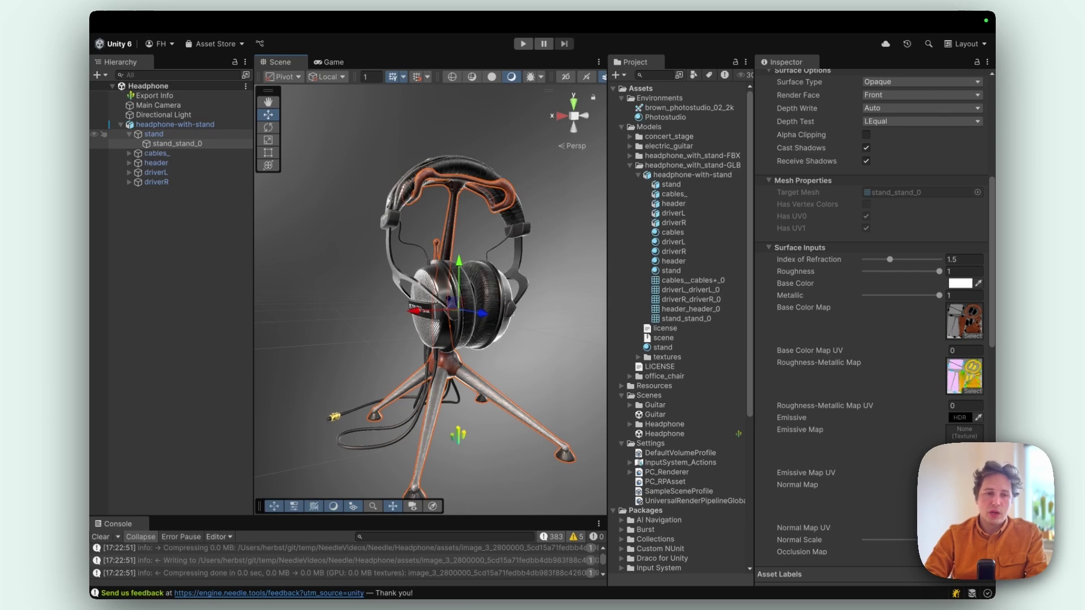
{"action": "key", "text": "super+s"}
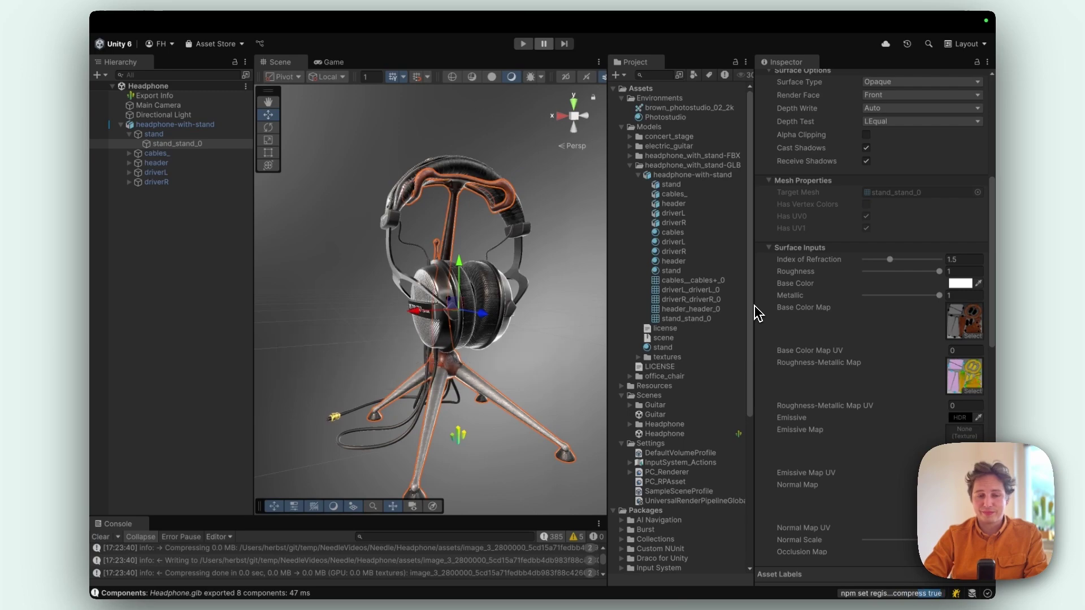
{"action": "key", "text": "super+Tab"}
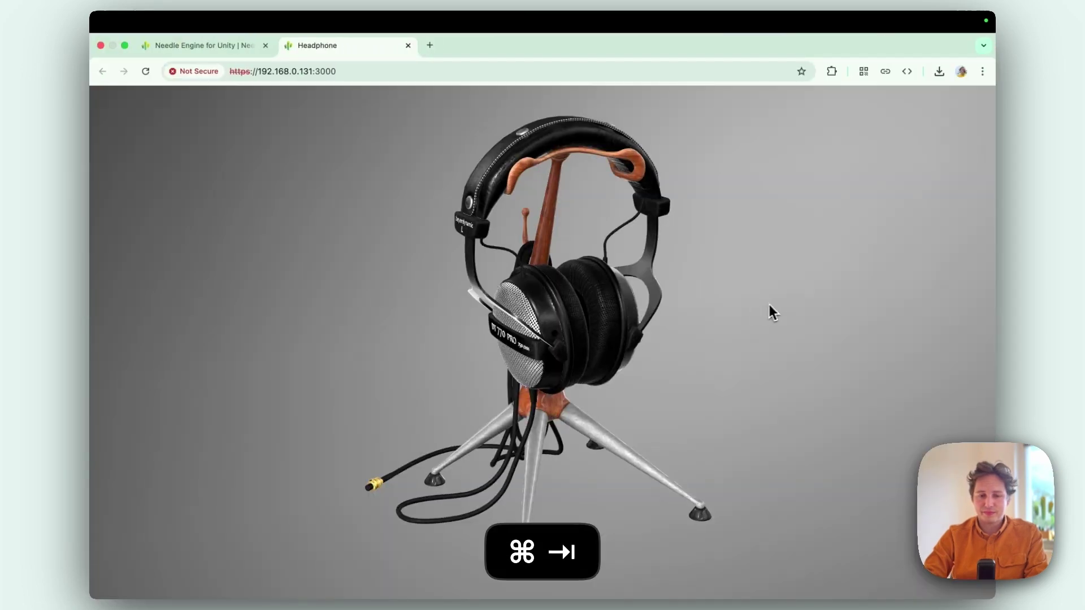